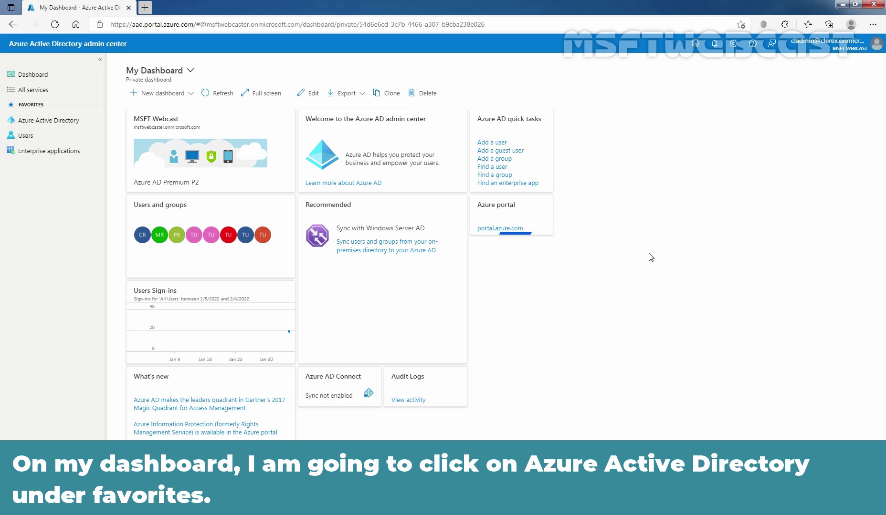
# - Open Azure Active Directory and go to the All users list of the MSFT Webcast directory
pyautogui.click(31, 123)
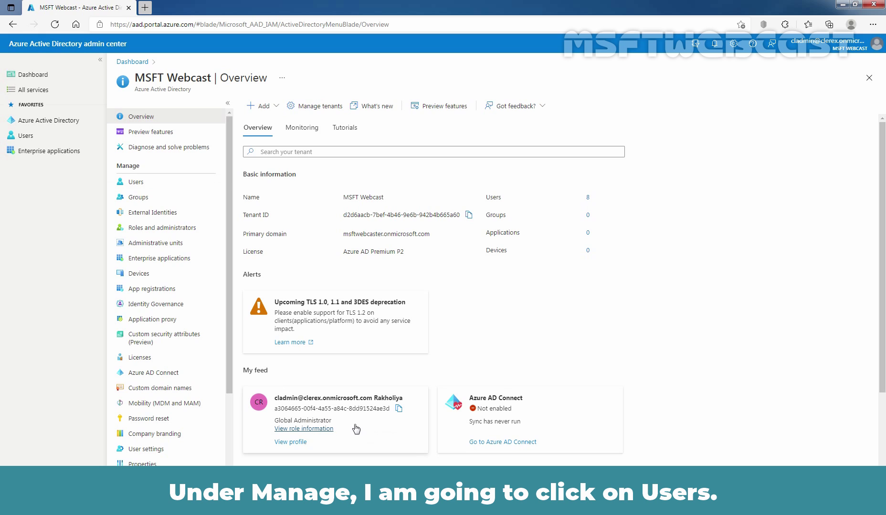
pyautogui.click(138, 184)
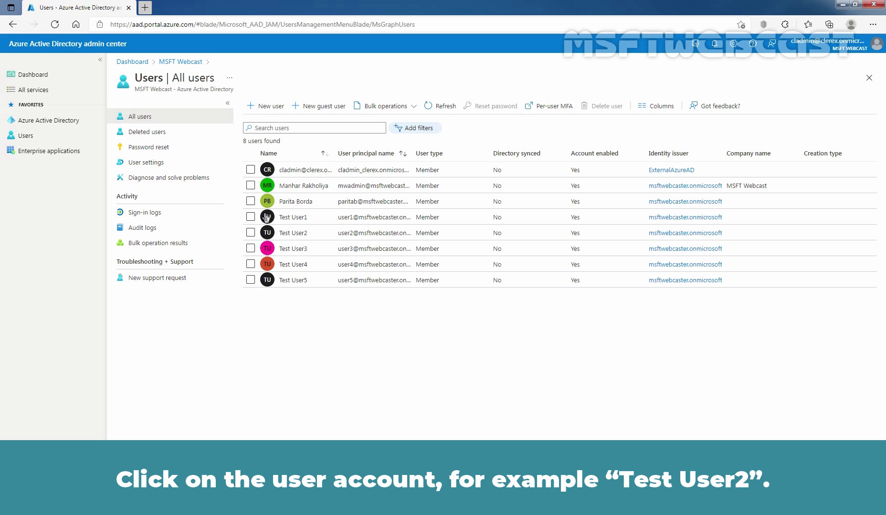
# - Open Test User2's profile and put its details into edit mode
pyautogui.click(293, 233)
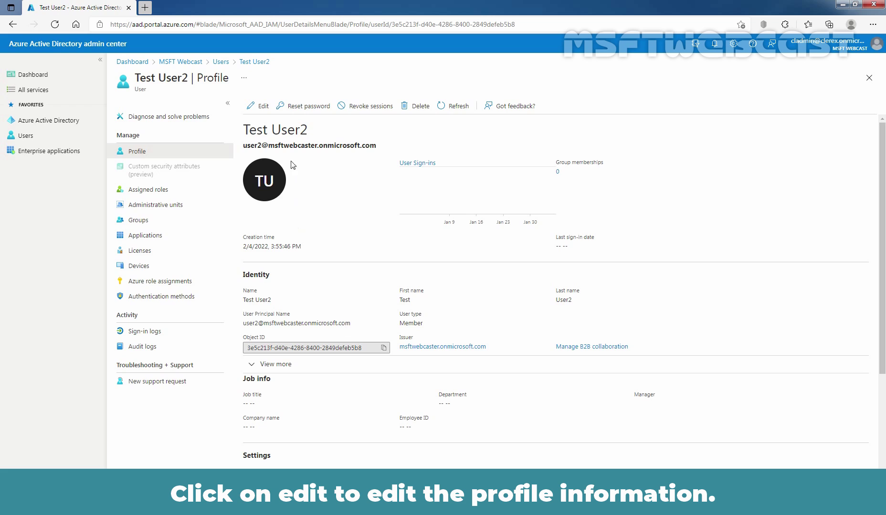
pyautogui.click(261, 107)
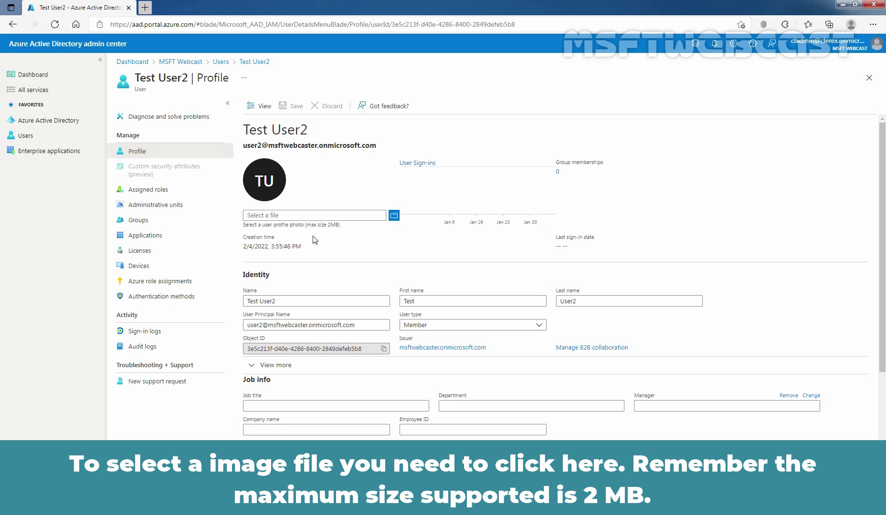
pyautogui.scroll(-1, 315, 240)
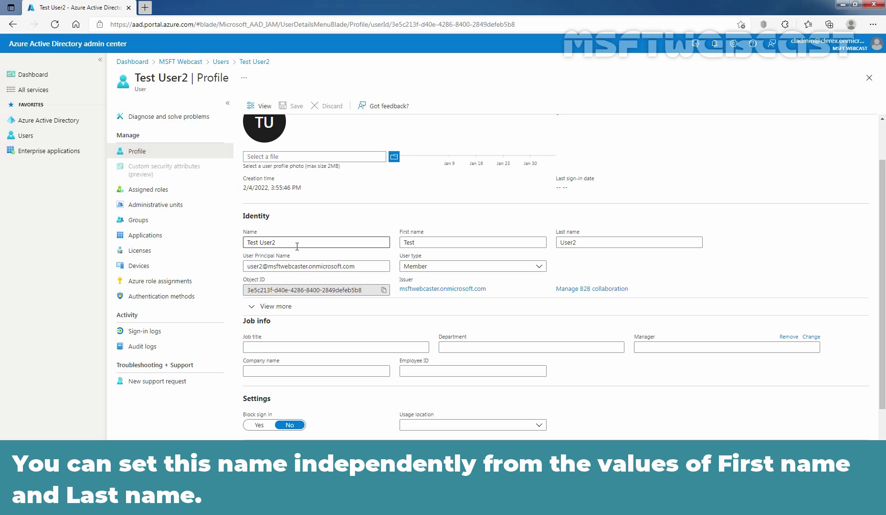
pyautogui.scroll(-1, 297, 246)
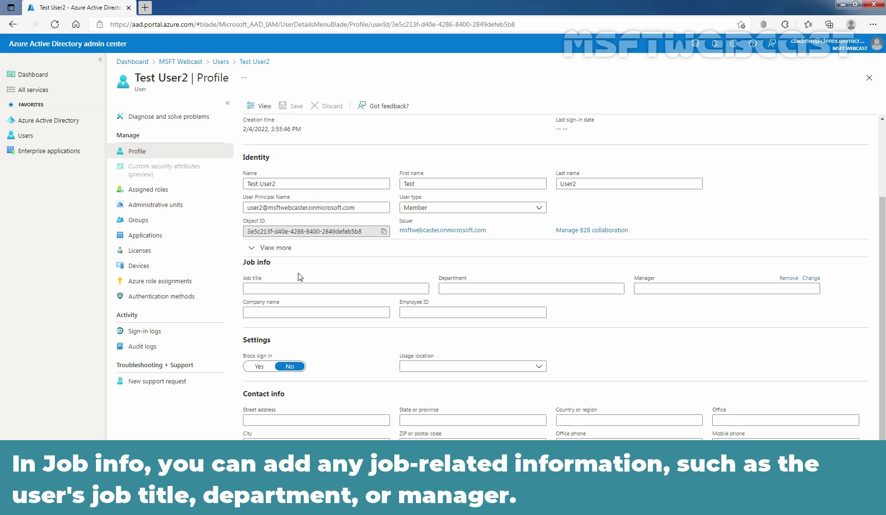
# - Enter department 'Testing Team' and company name 'MSFT Webcast' in Test User2's job info
pyautogui.click(509, 291)
pyautogui.write('Testing')
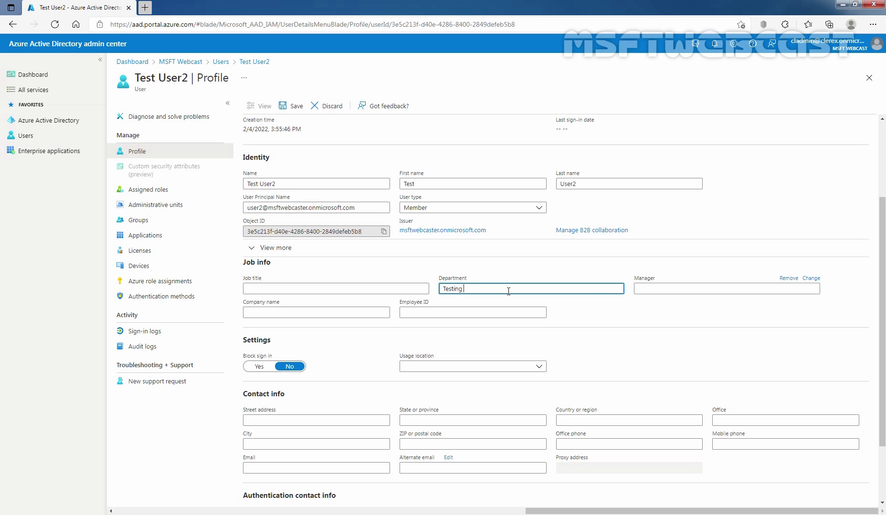
pyautogui.write(' Team')
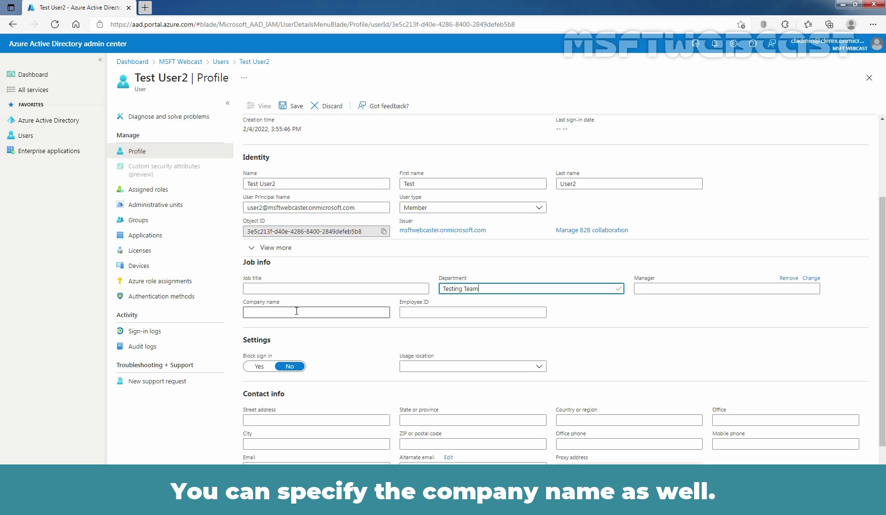
pyautogui.click(297, 311)
pyautogui.write('MSF')
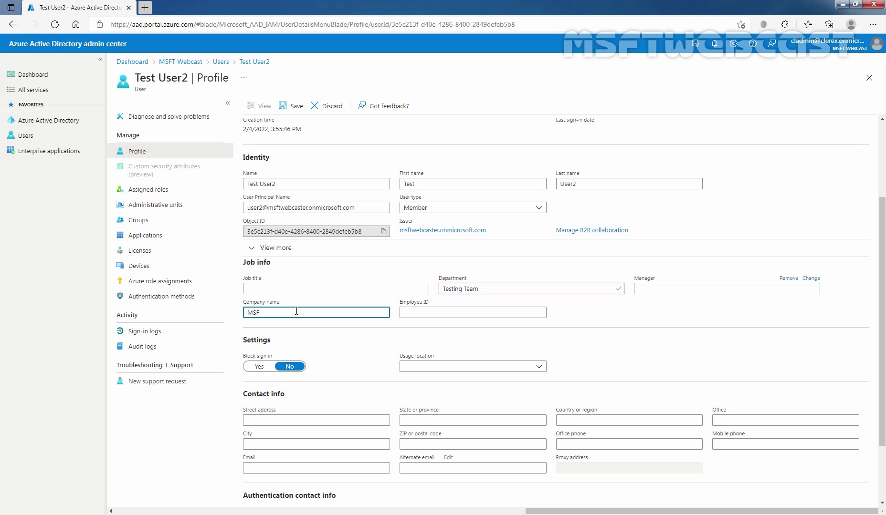
pyautogui.write('T Webcast')
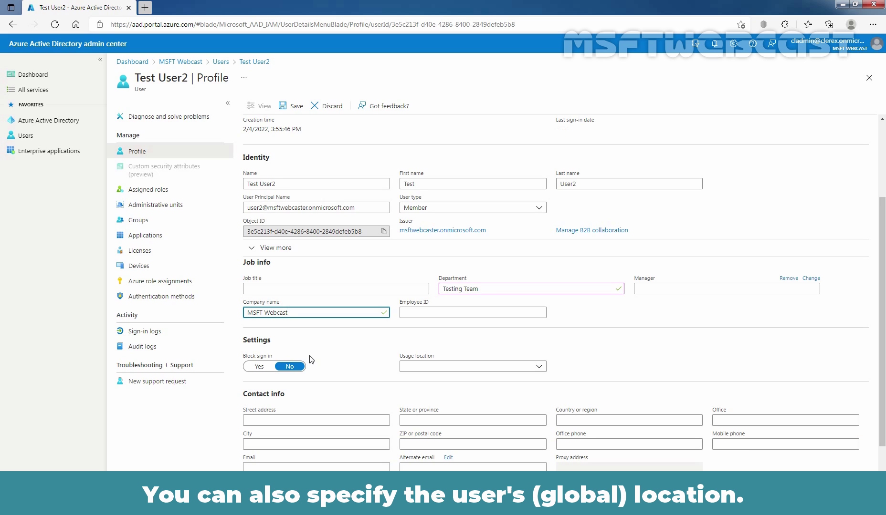
# - Choose India from the Usage location dropdown in Test User2's Settings
pyautogui.click(539, 367)
pyautogui.write('ind')
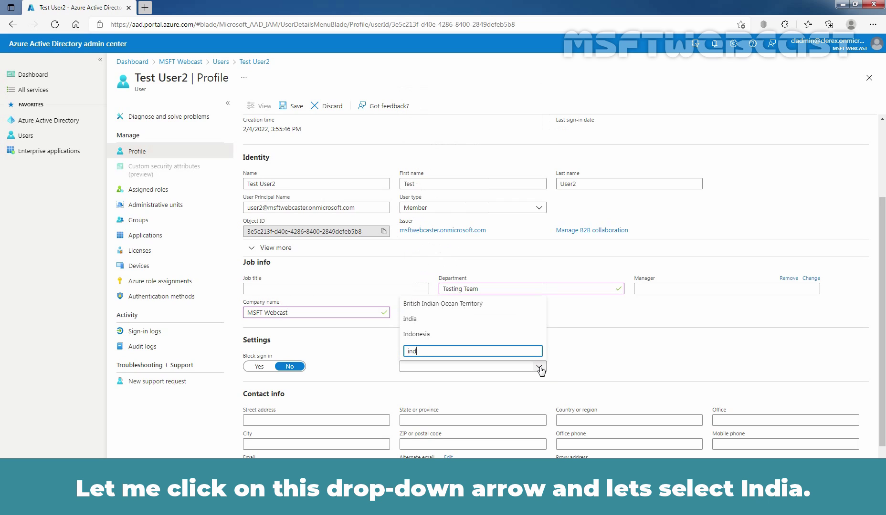
pyautogui.write('ia')
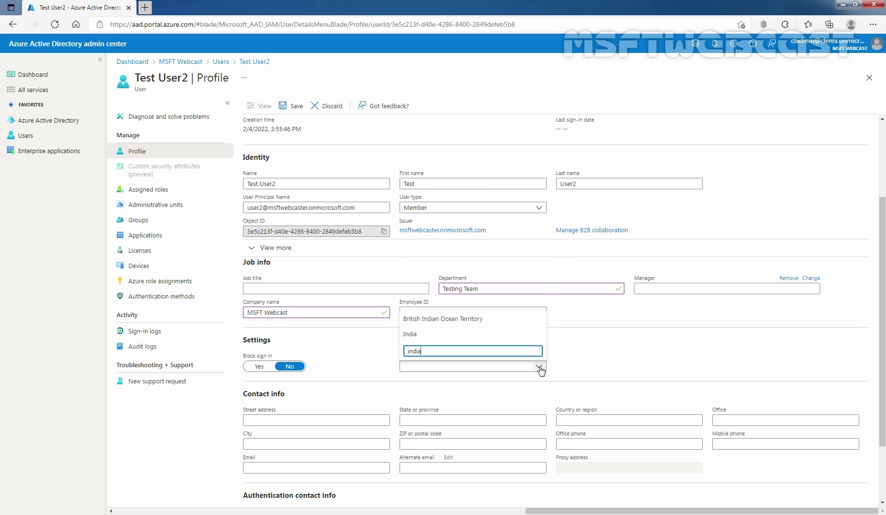
pyautogui.click(412, 335)
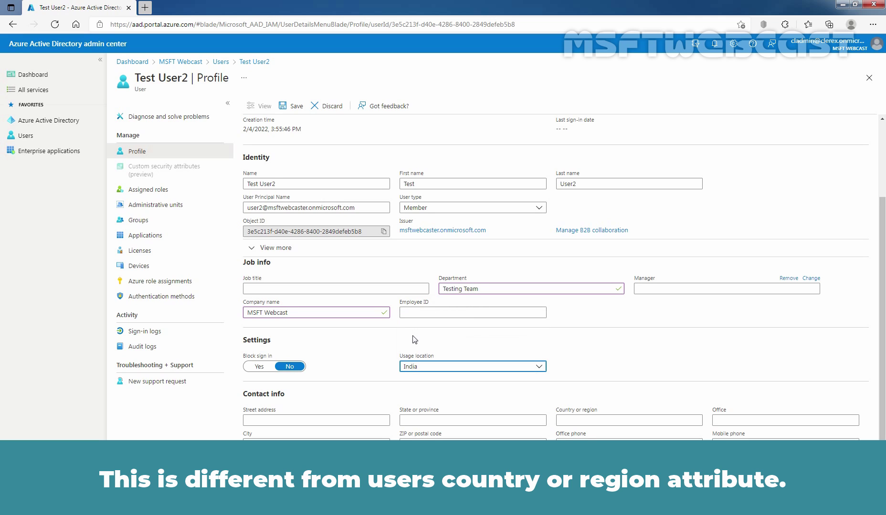
pyautogui.scroll(-1, 319, 382)
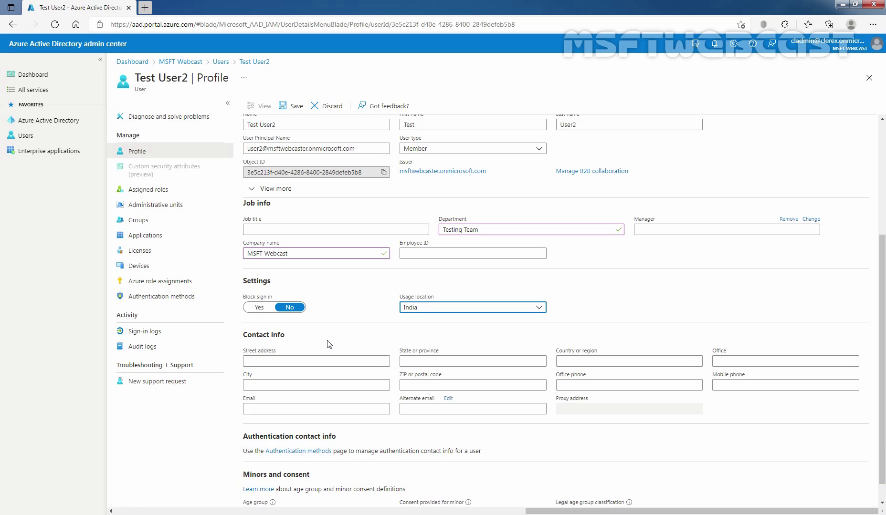
# - Enter India as Test User2's country or region and save the profile
pyautogui.click(591, 362)
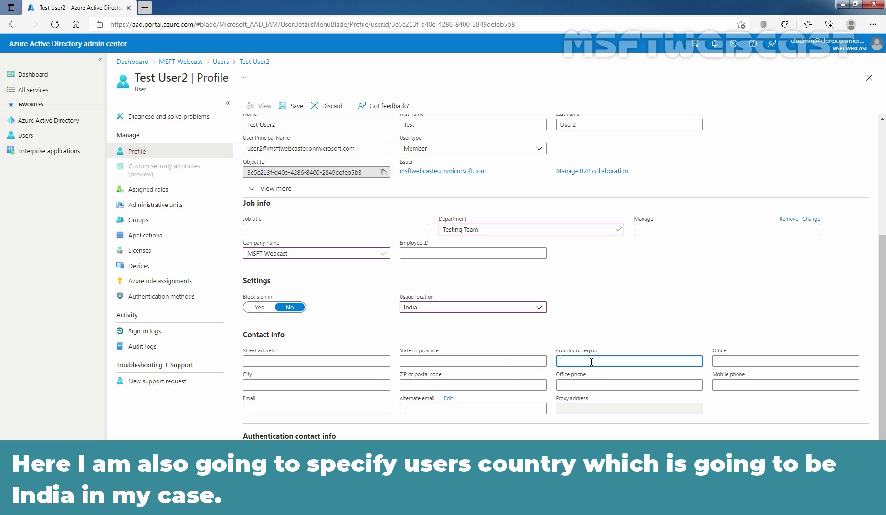
pyautogui.write('India')
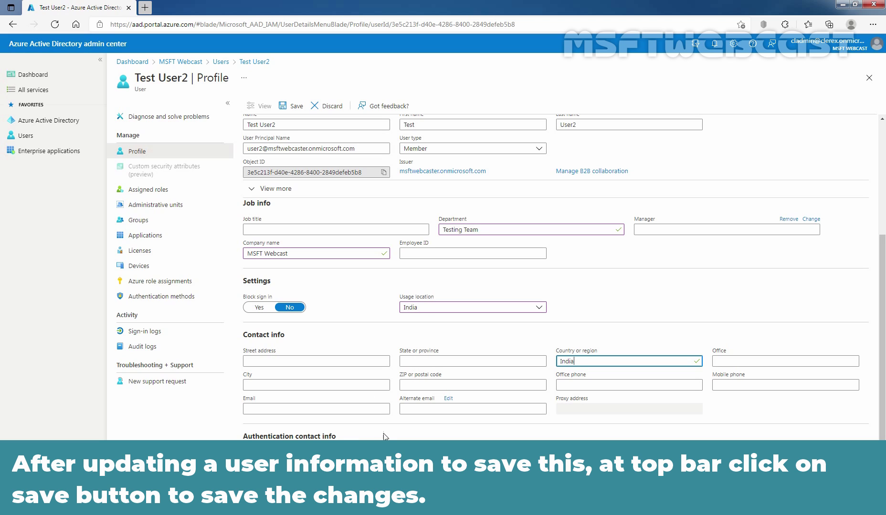
pyautogui.click(289, 108)
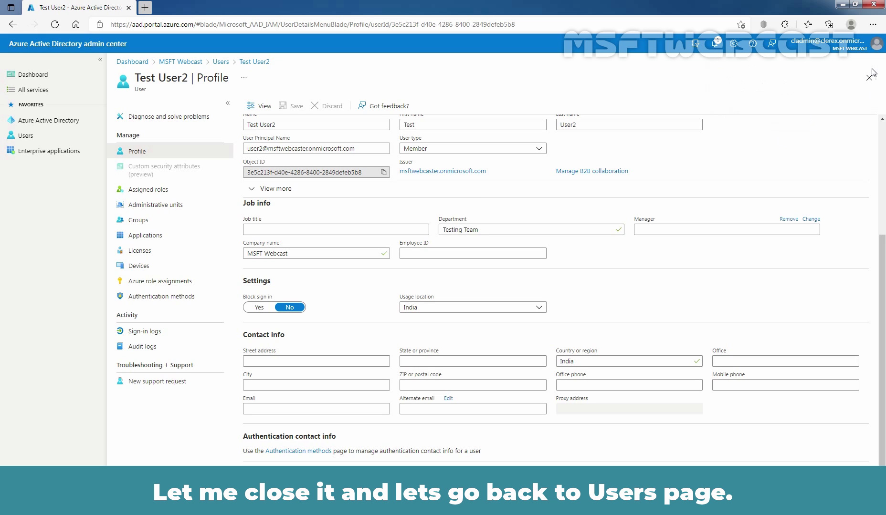
pyautogui.click(869, 79)
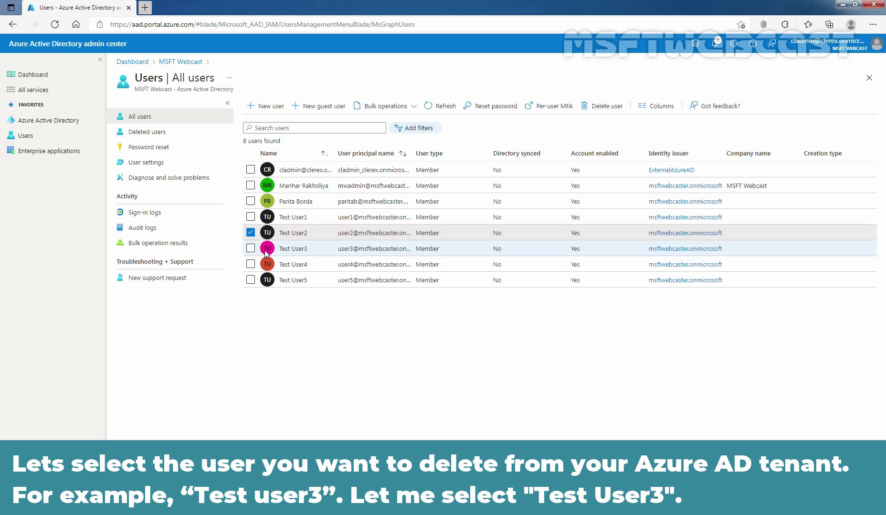
# - Switch the selection from Test User2 to Test User3 and delete Test User3, confirming with OK
pyautogui.click(250, 233)
pyautogui.click(250, 250)
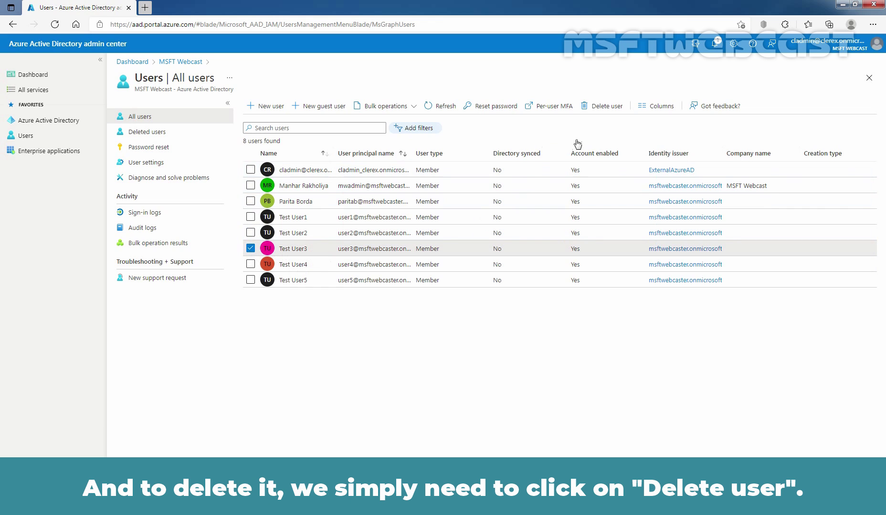
pyautogui.click(601, 109)
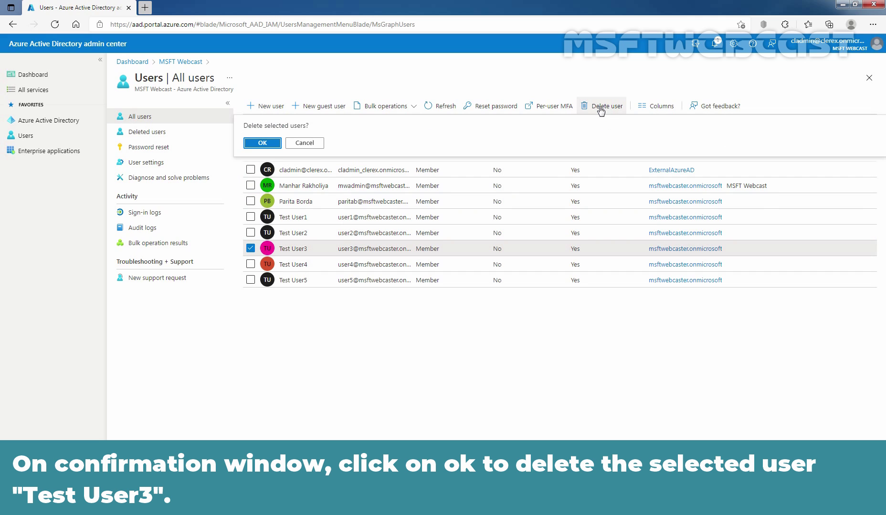
pyautogui.click(262, 143)
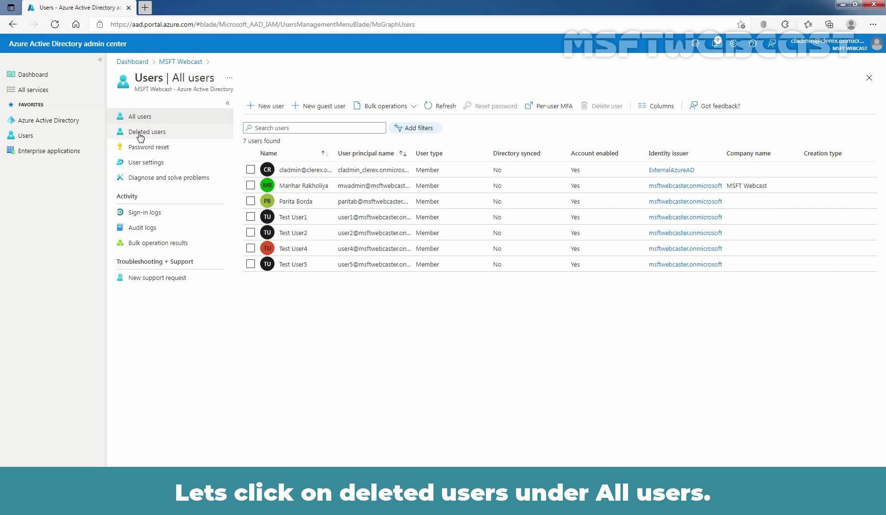
# - Go to the Deleted users page, where Test User3 is listed
pyautogui.click(140, 137)
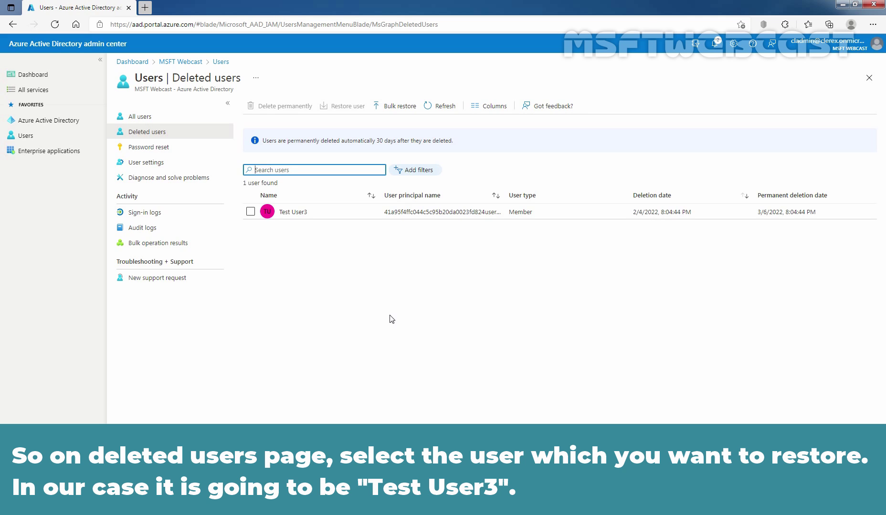
# - Select Test User3 under Deleted users and restore it, confirming with OK
pyautogui.click(251, 211)
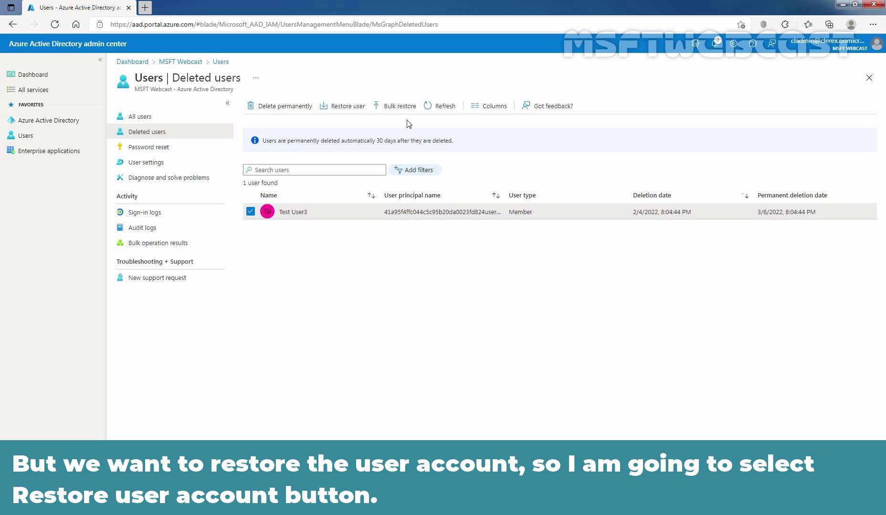
pyautogui.click(343, 108)
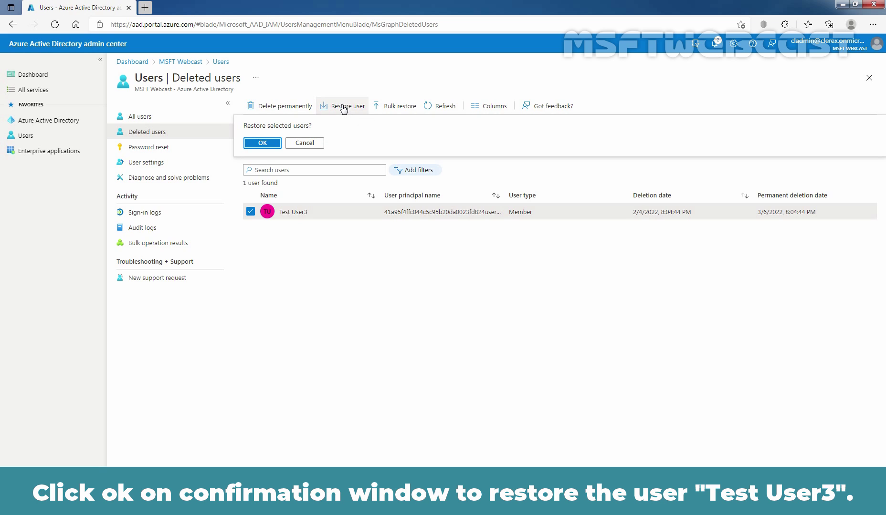
pyautogui.click(263, 144)
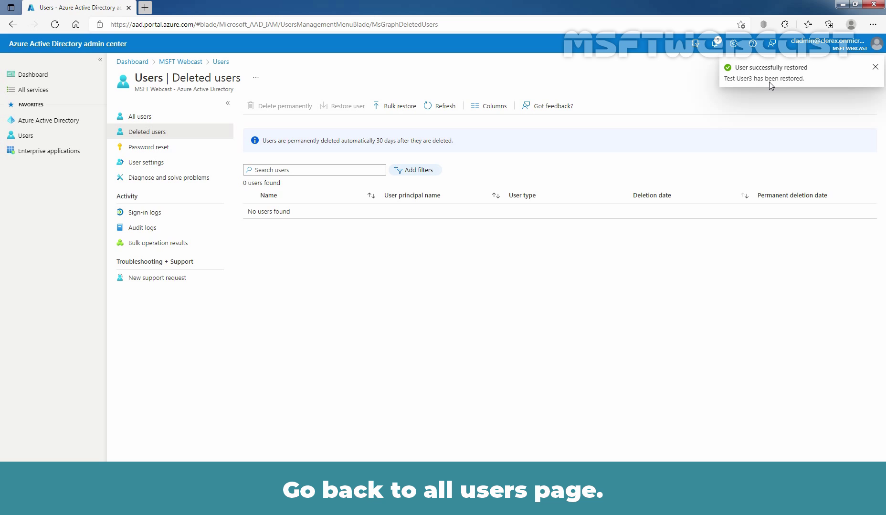
# - Return to All users and confirm Test User3 is listed among the 8 users
pyautogui.click(140, 117)
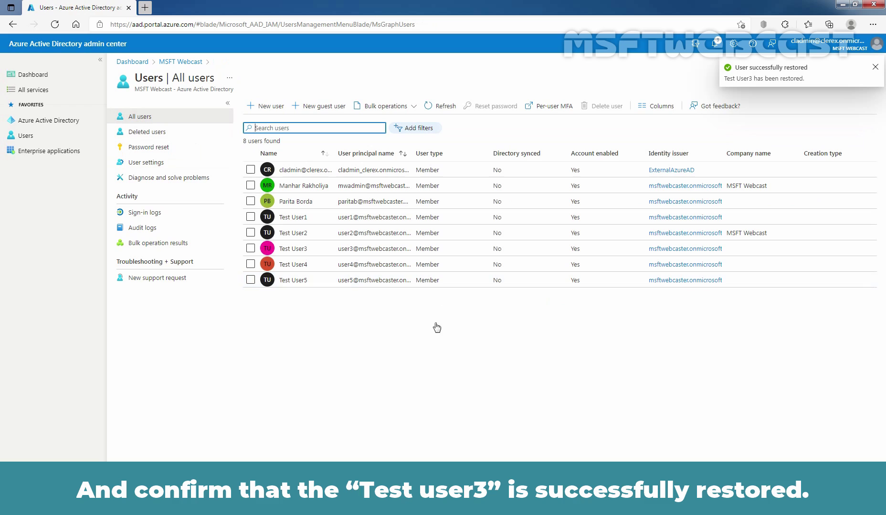